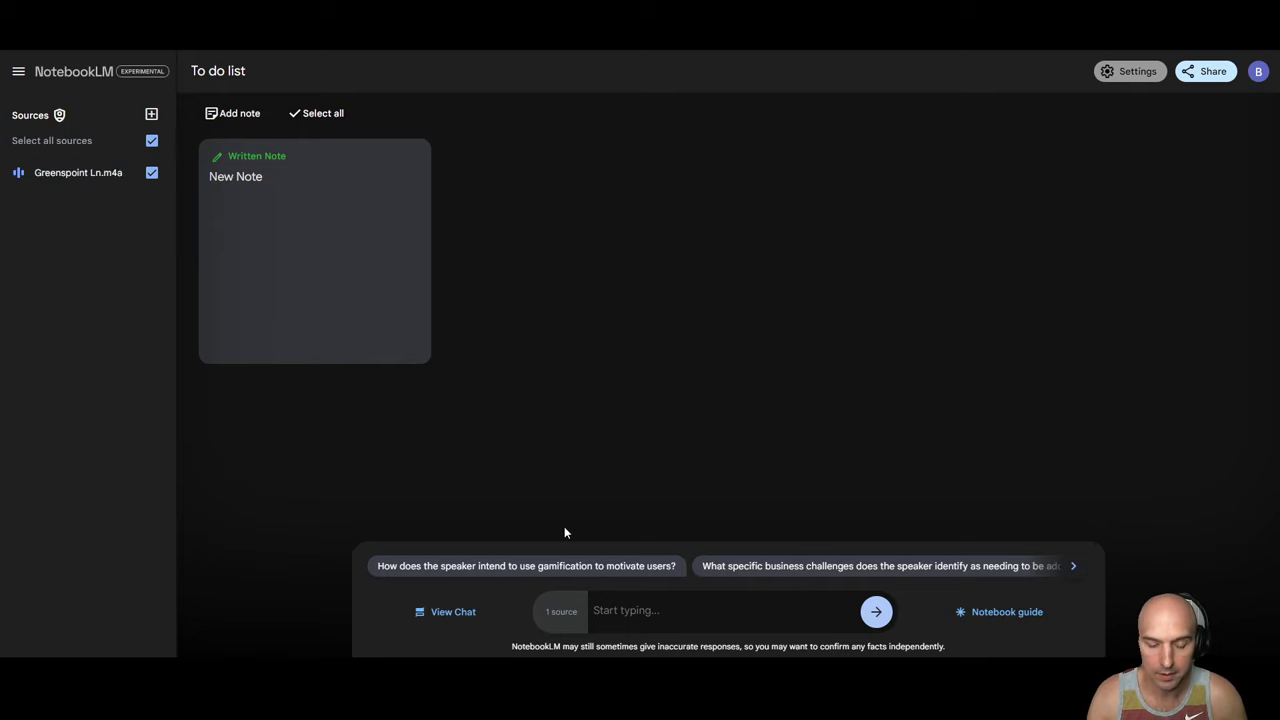
Ask the chat 'what is my todo list today for videos'.
text(what is my)
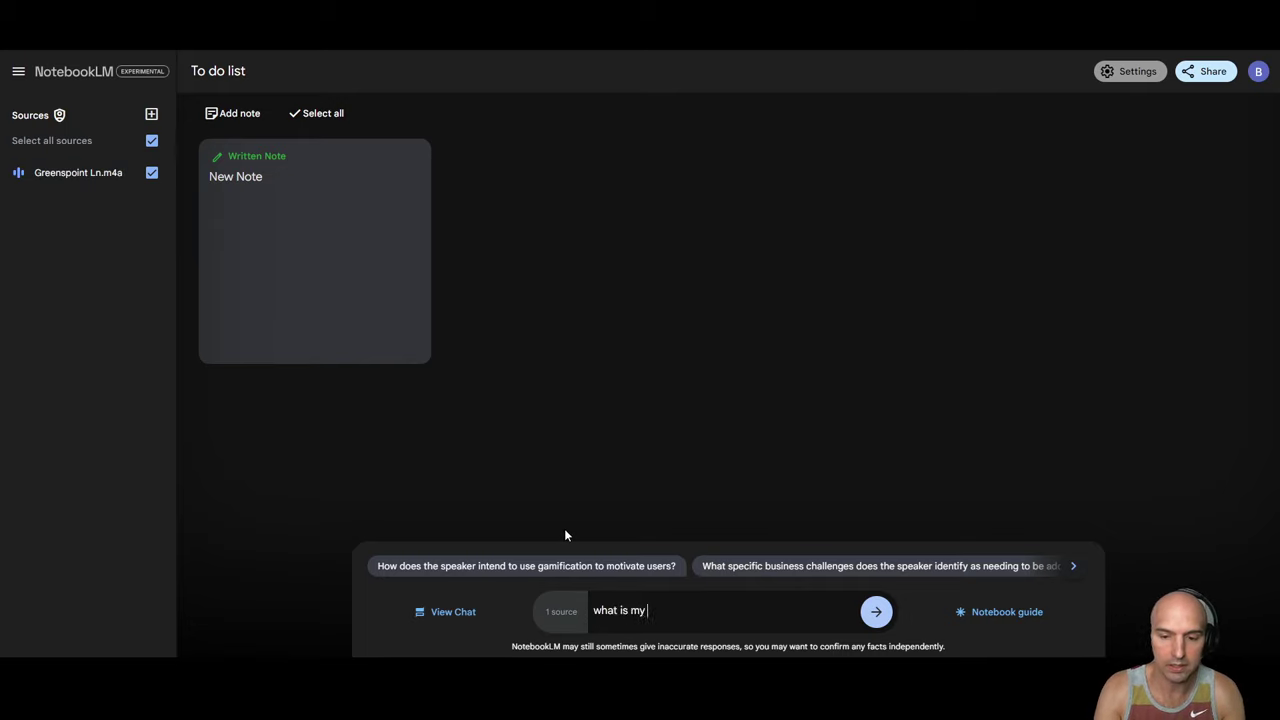
text( tod)
key(BackSpace)
text(d)
key(BackSpace)
text(do)
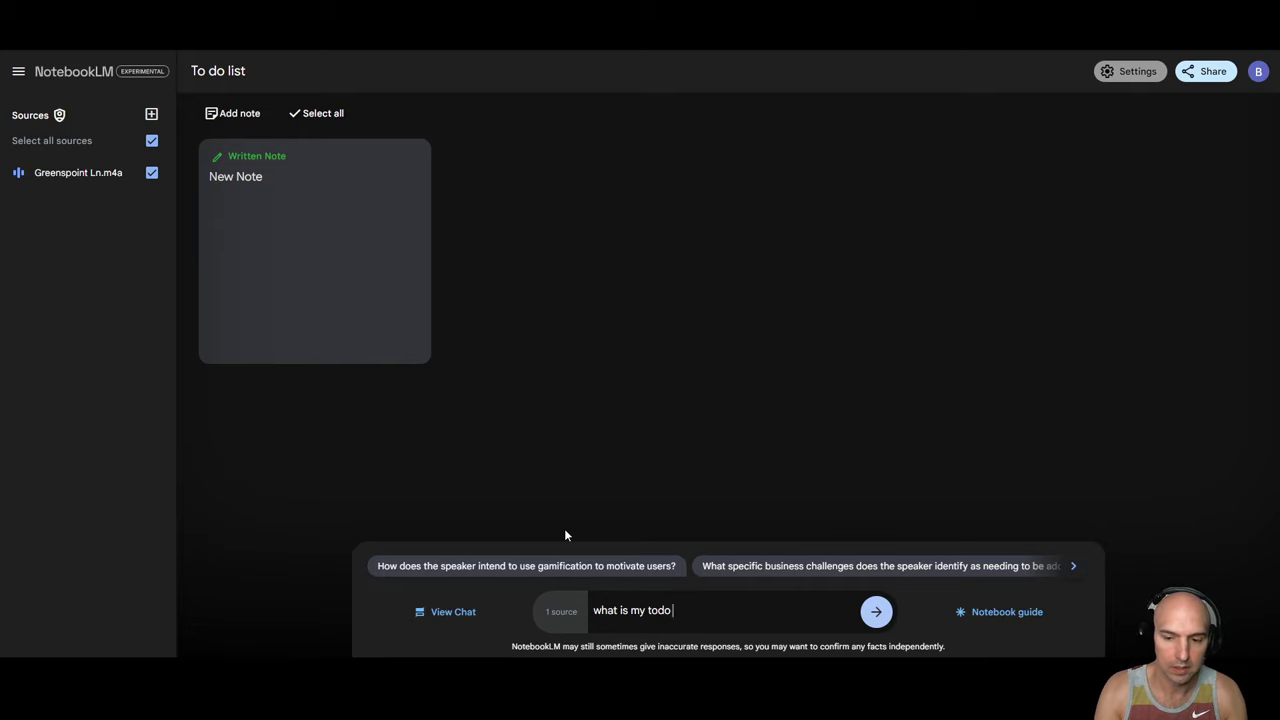
text( list today for v)
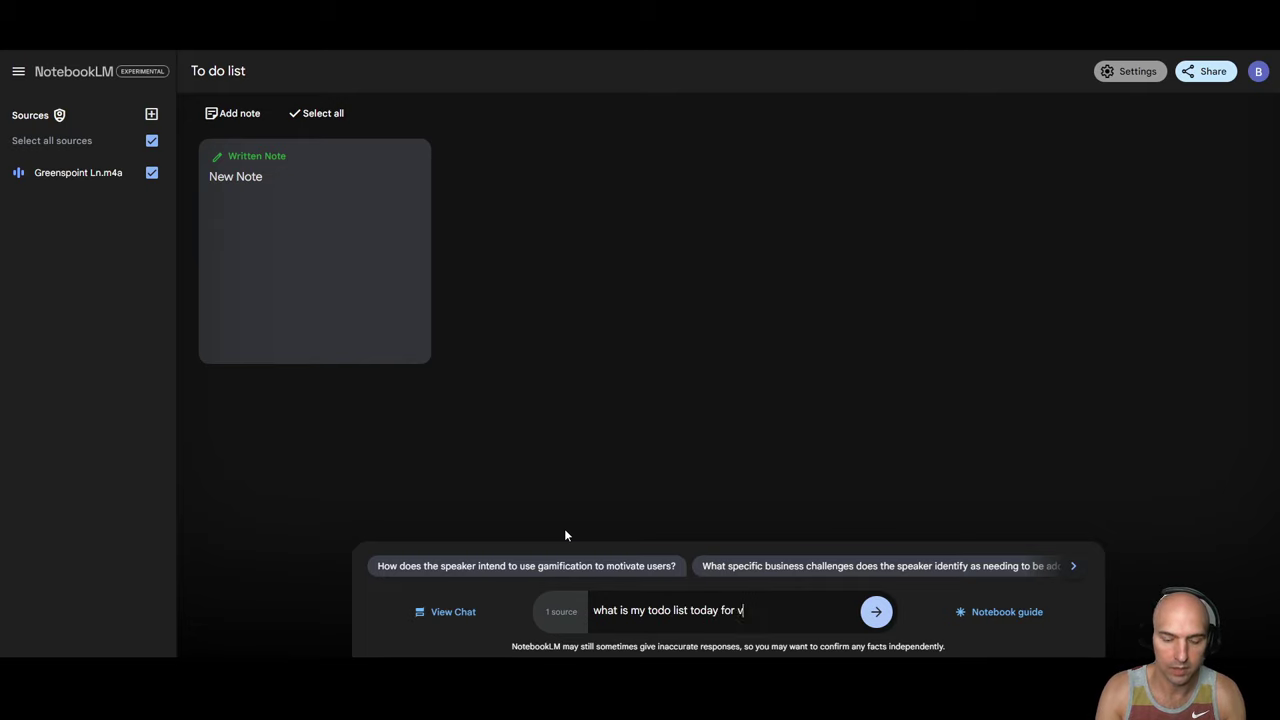
text(ideo)
key(BackSpace)
text(eos)
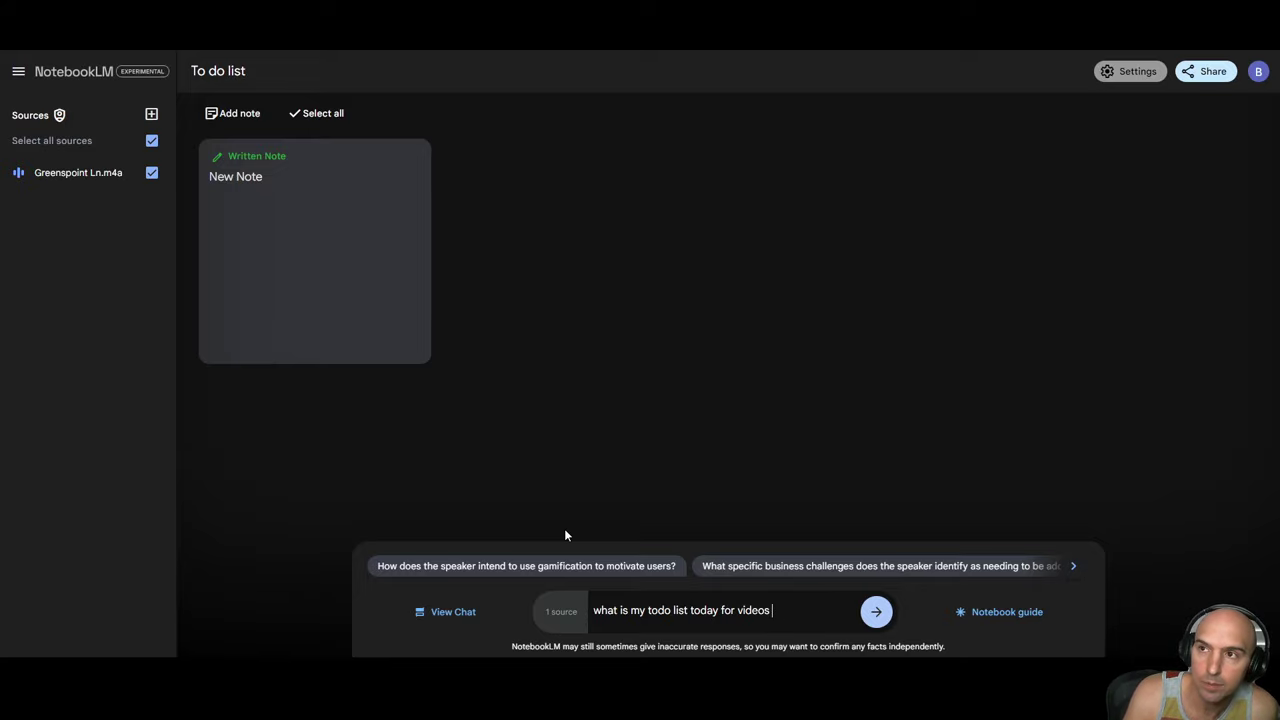
key(Return)
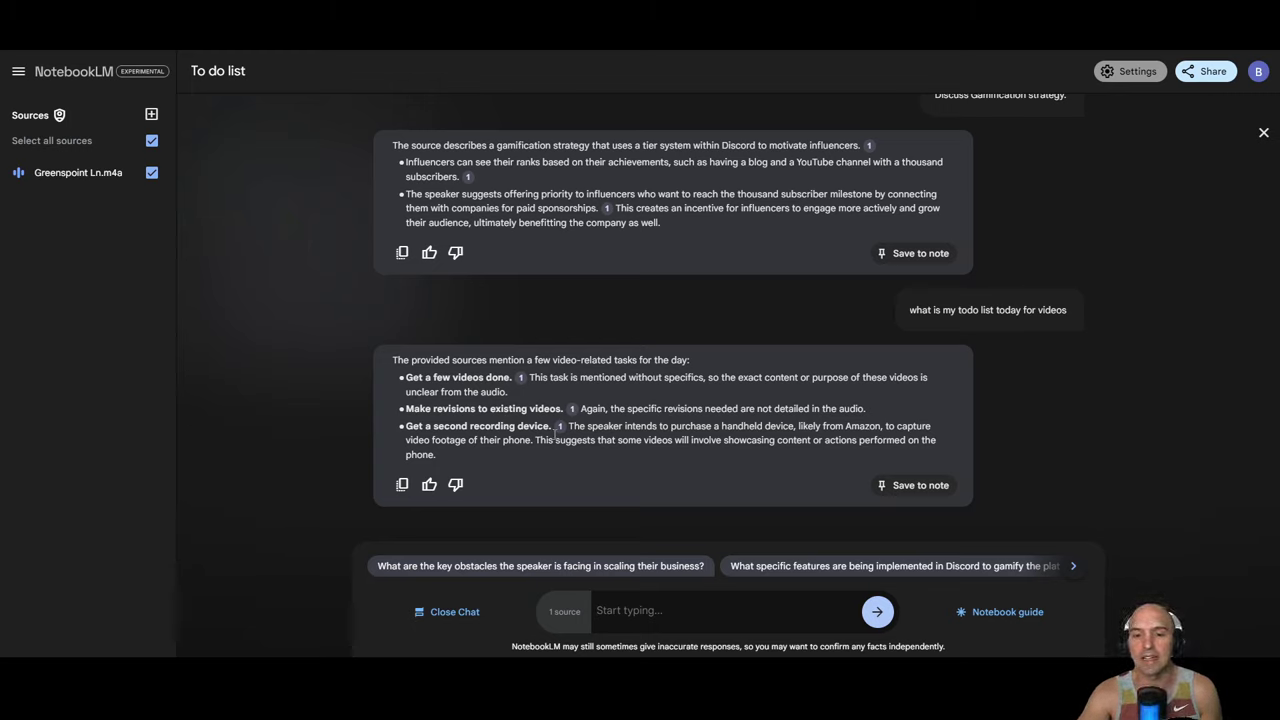
drag(555, 439, 445, 424)
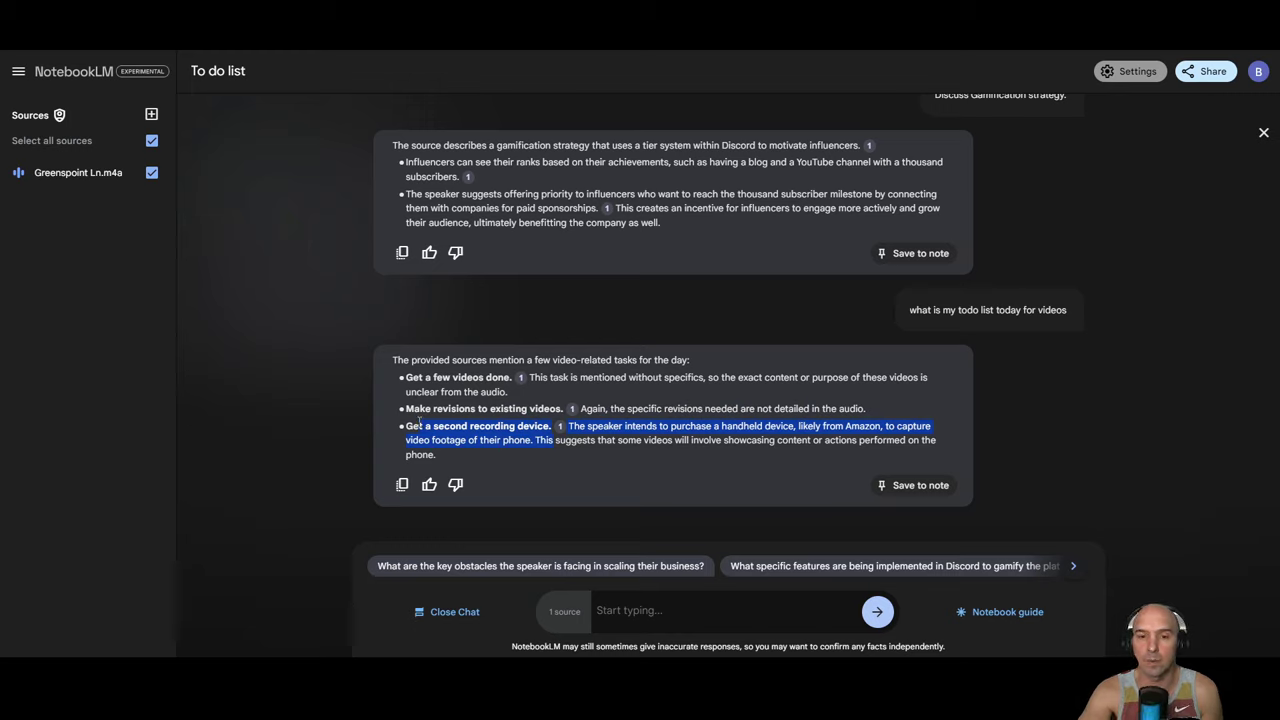
click(419, 422)
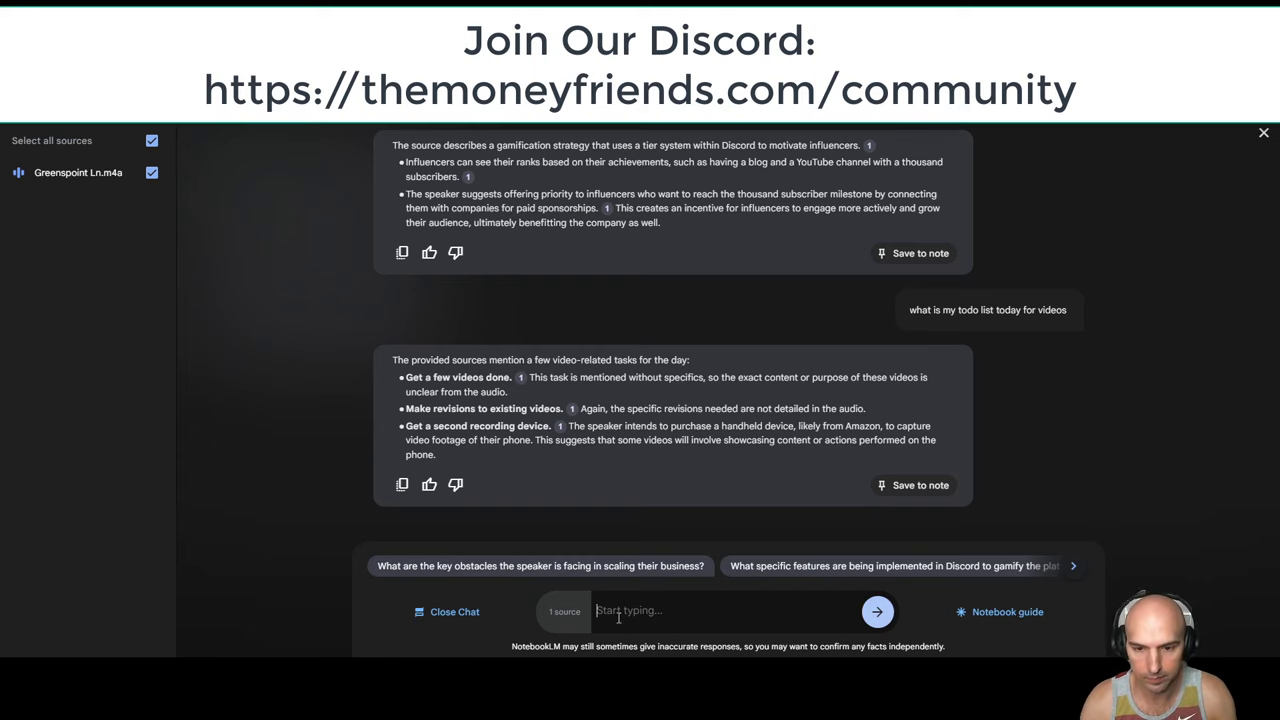
Tell the chat the first two videos are done and the existing-video revision is next, and request an updated to-do list.
text(i alr)
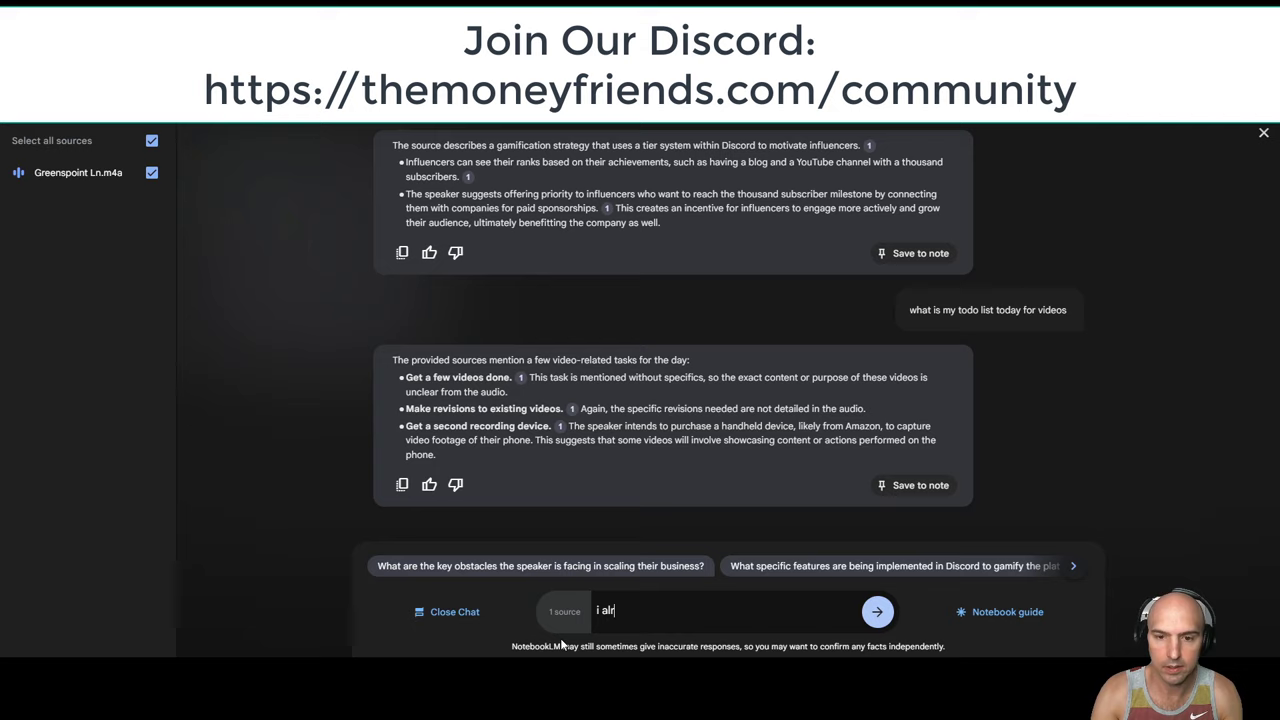
text(eady )
text(did the firs)
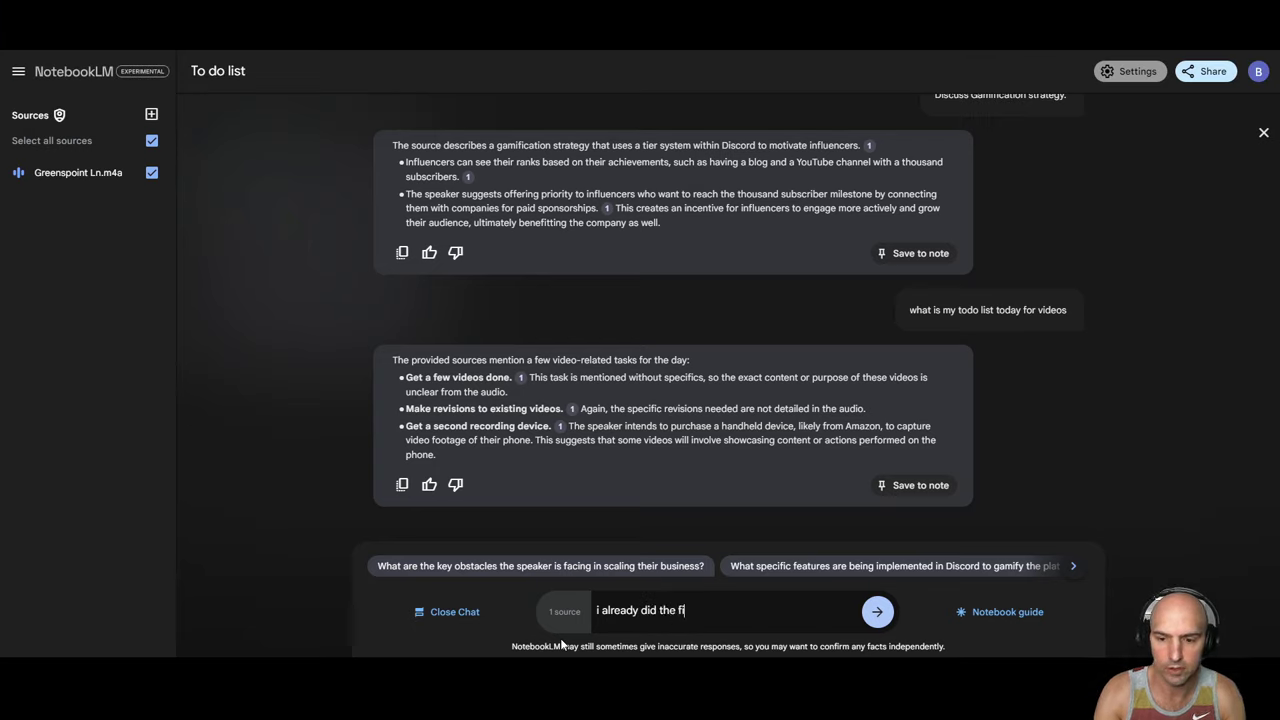
text(t two videos, )
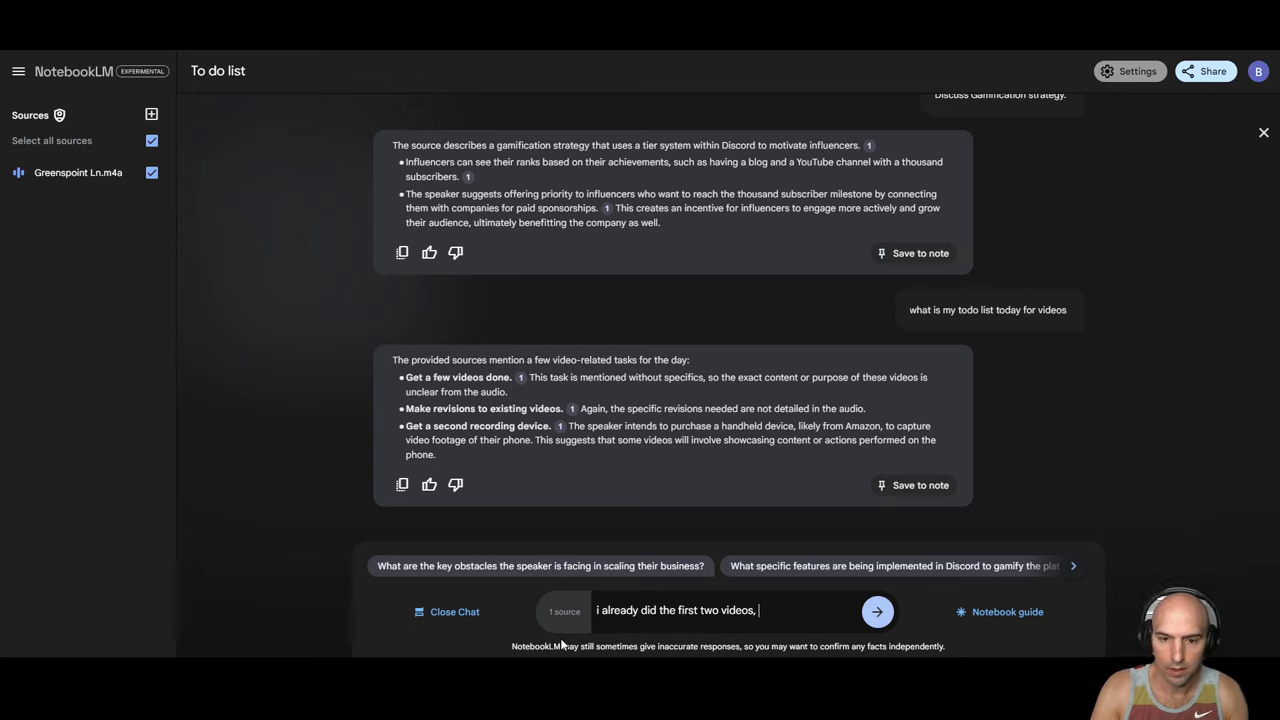
text(and will be doing)
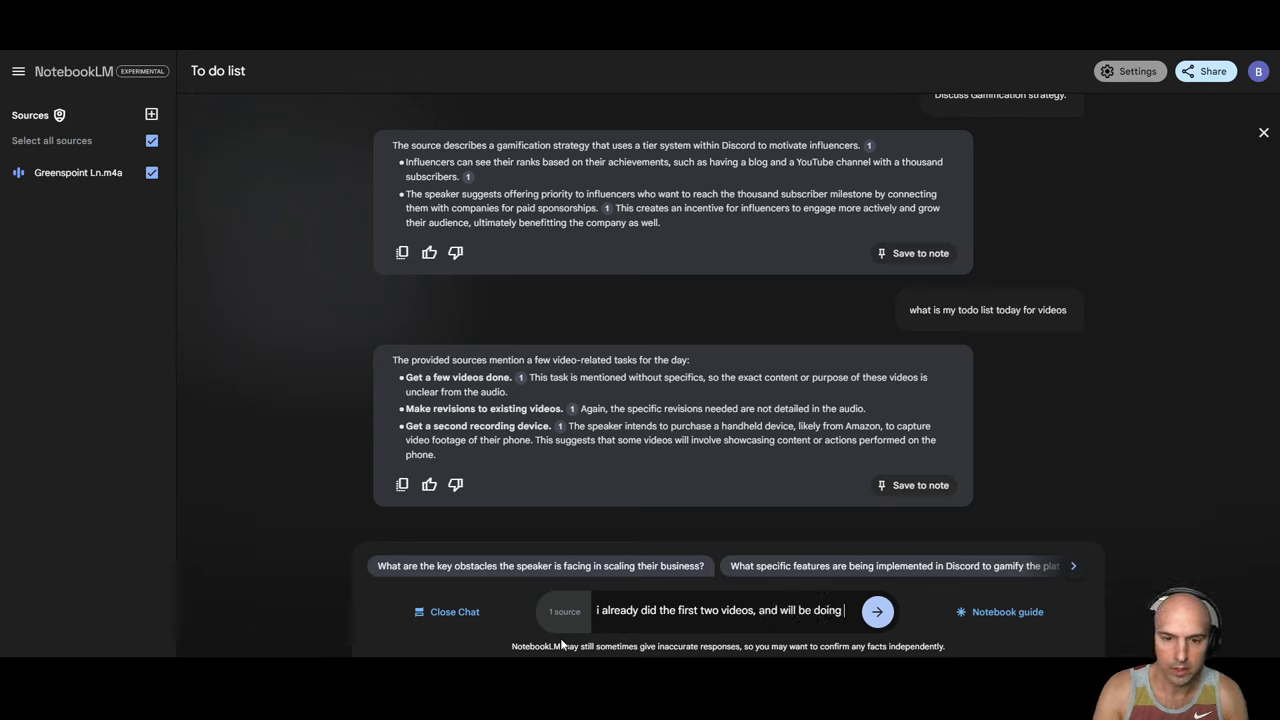
text( the revision for ex)
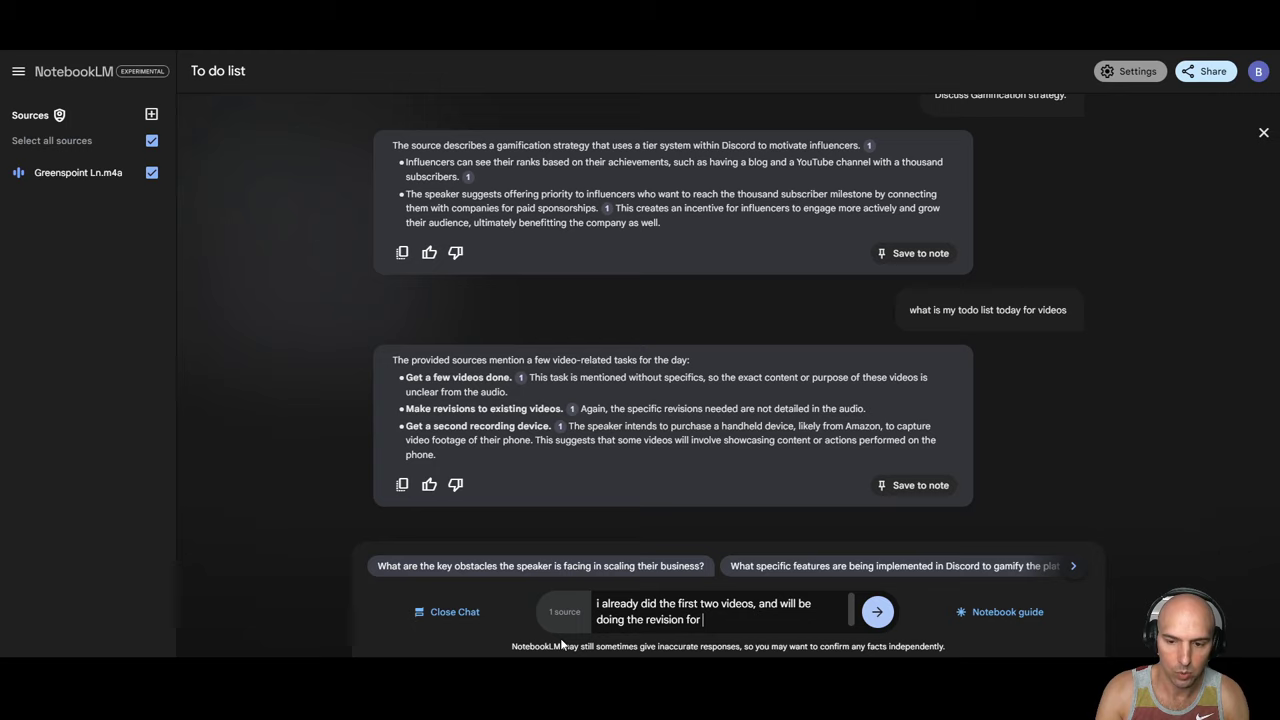
text(isitn video, and )
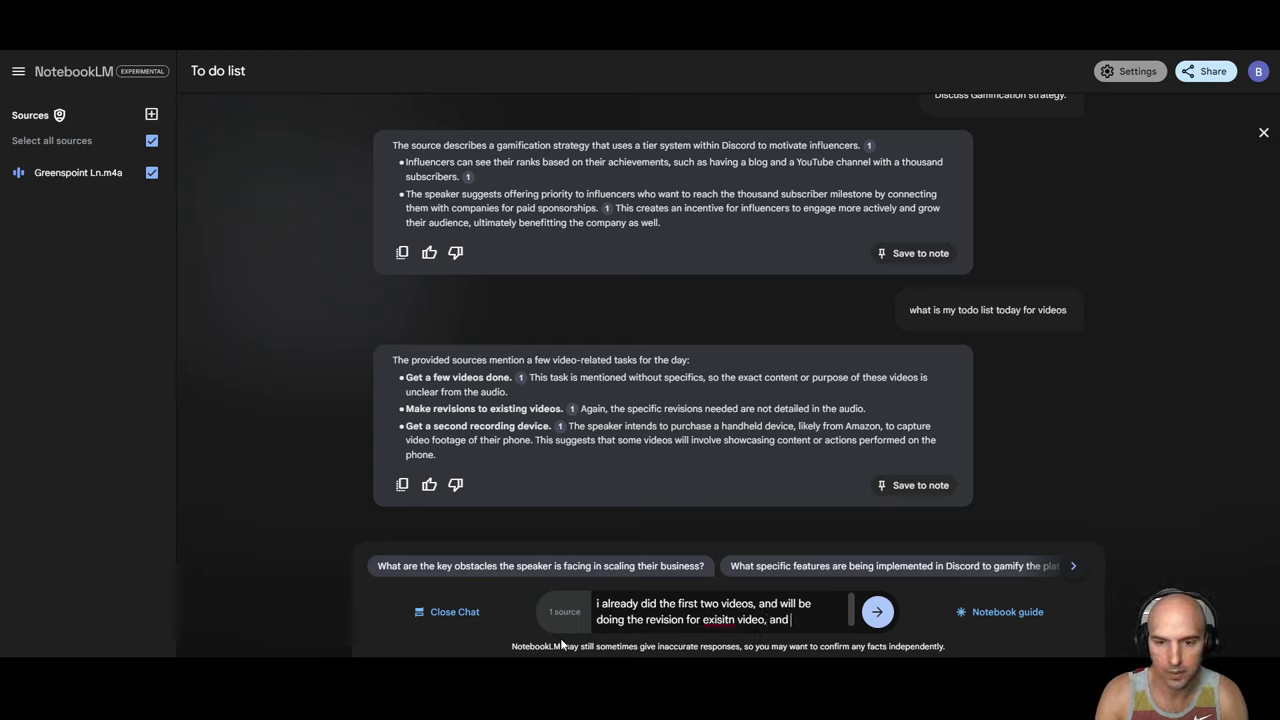
text(still need)
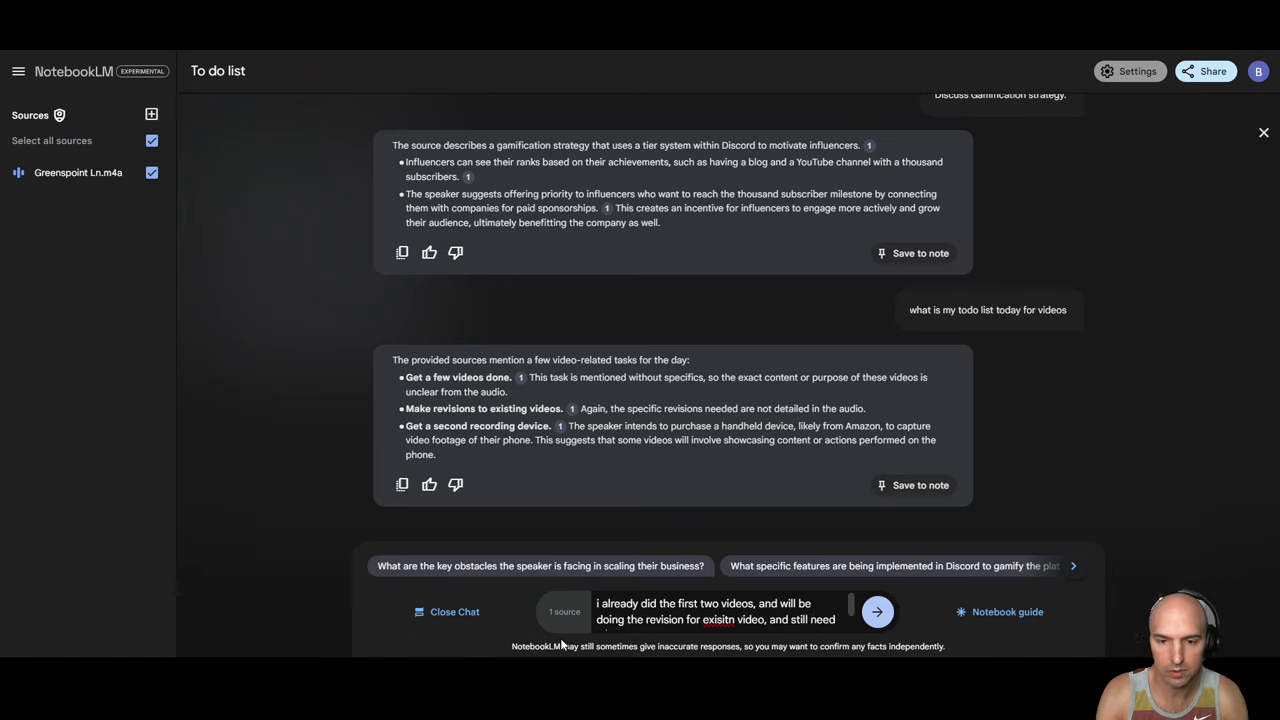
text( to get a scodn reco)
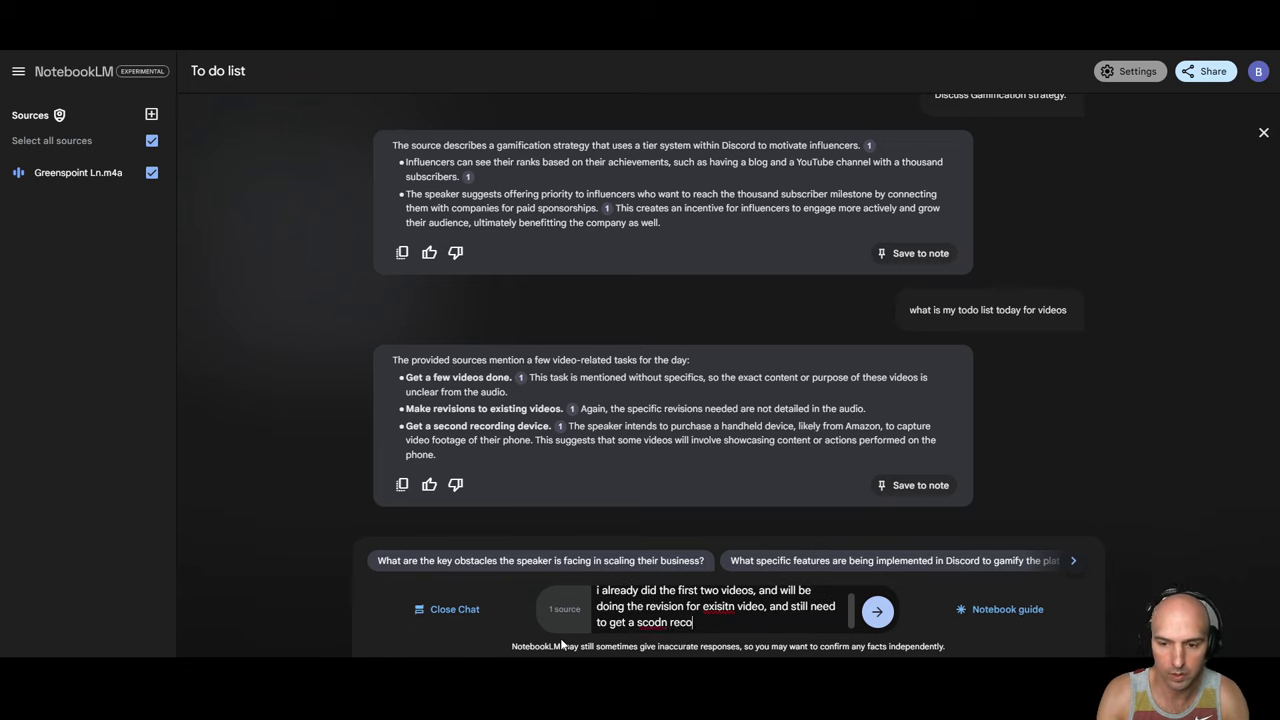
text(rding device, update my todo)
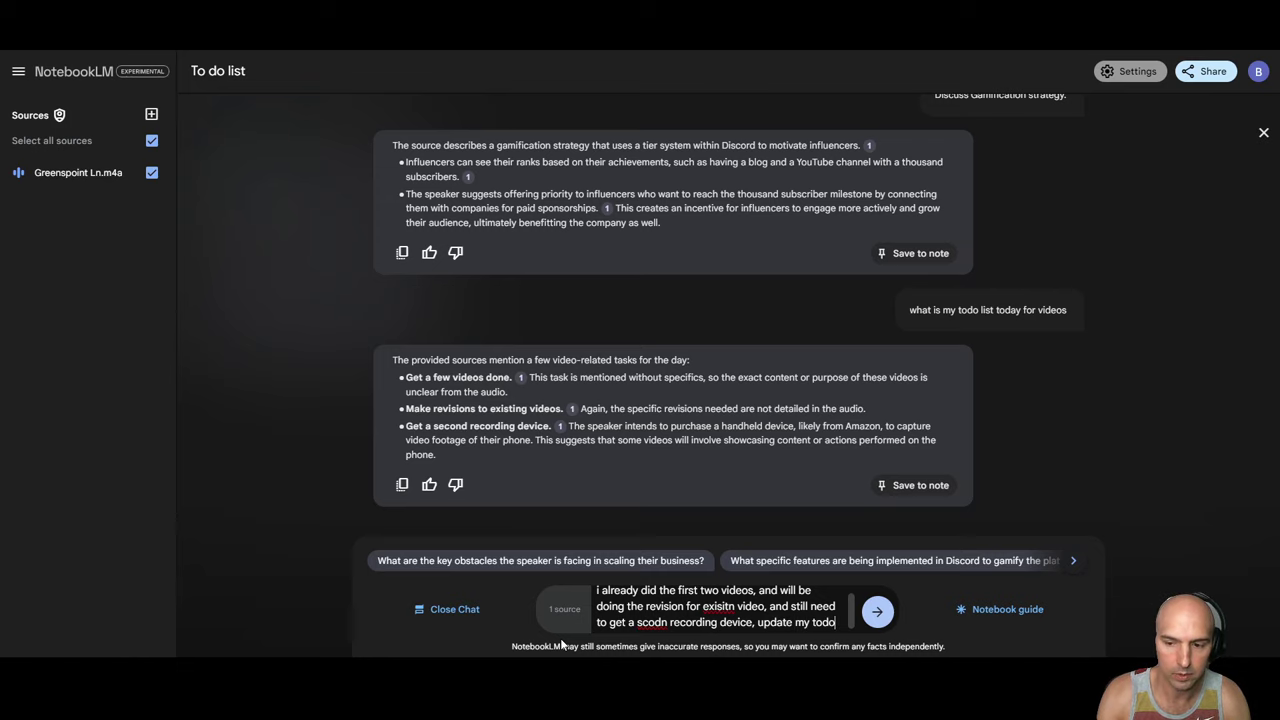
key(Return)
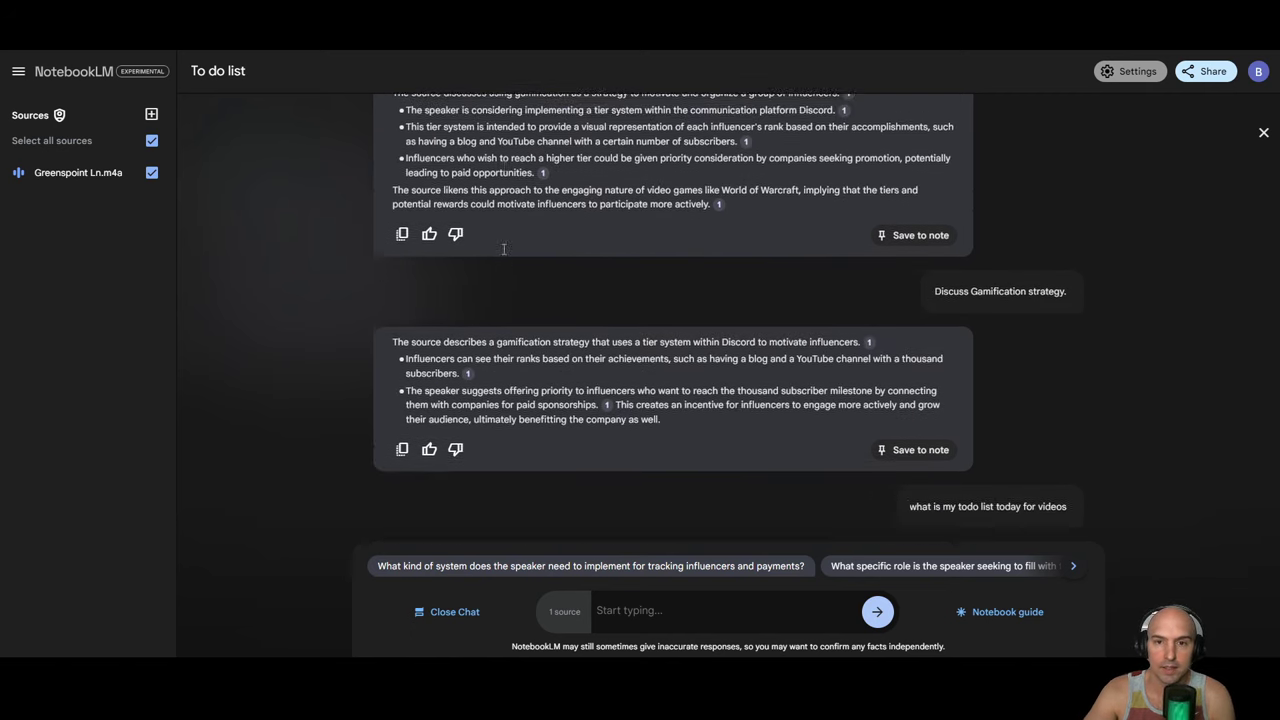
Open the Greenspoint Ln.m4a source guide, then close the chat to return to the notes.
click(60, 172)
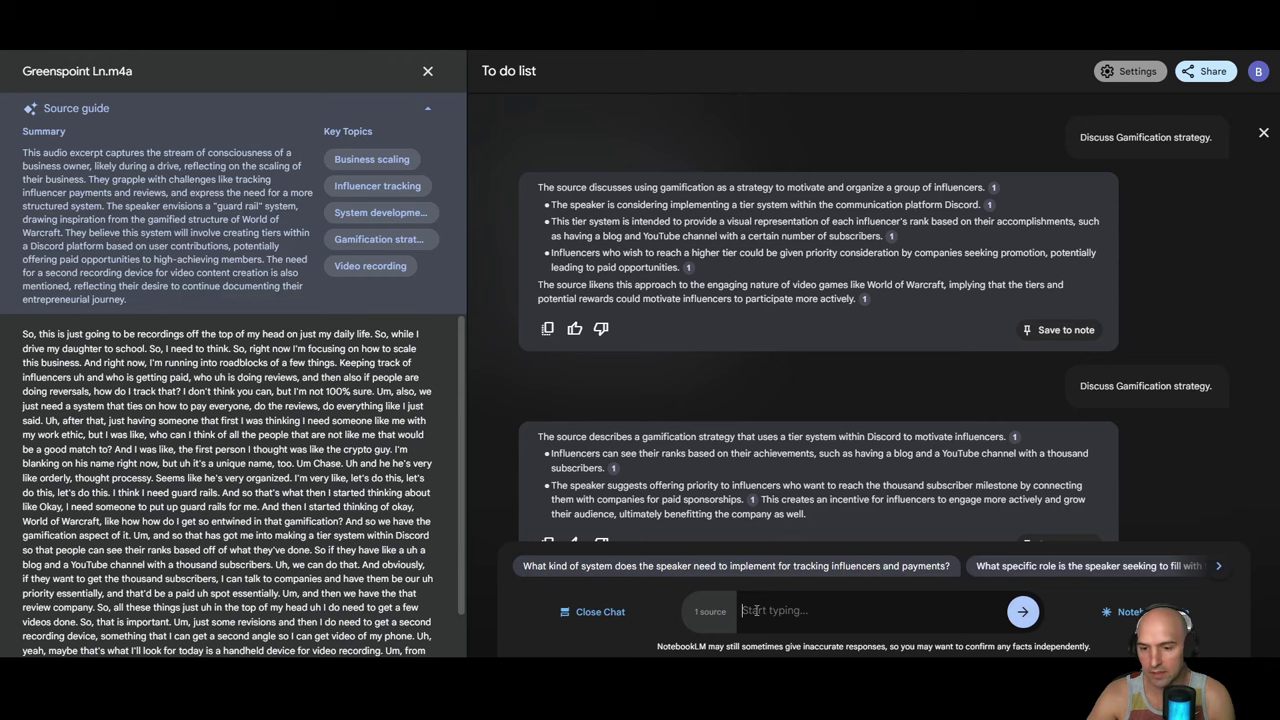
click(582, 613)
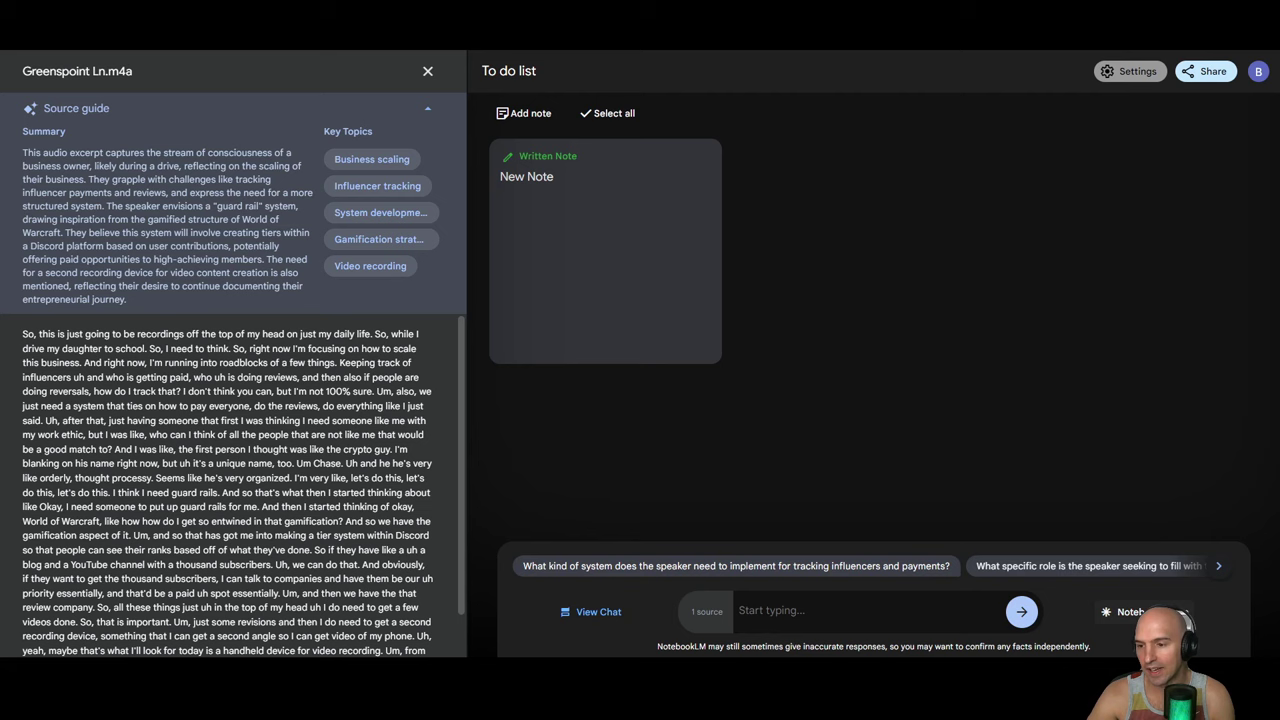
Open the Notebook guide beside the chat box.
click(1128, 611)
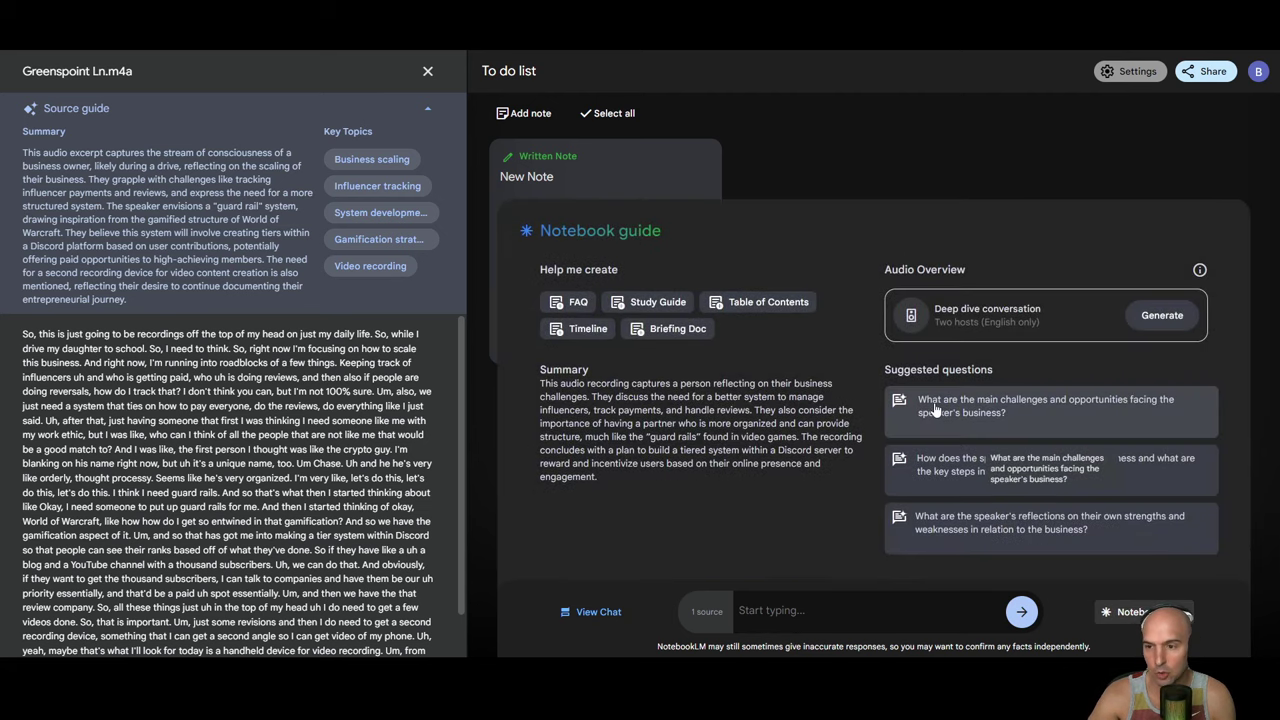